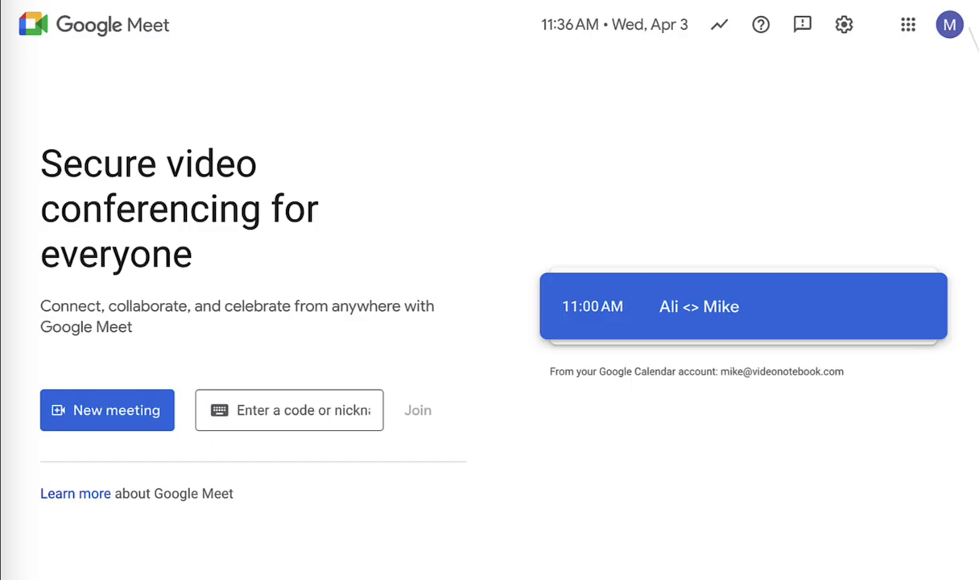
Start an instant meeting from the Google Meet home page's New meeting menu.
left_click(155, 409)
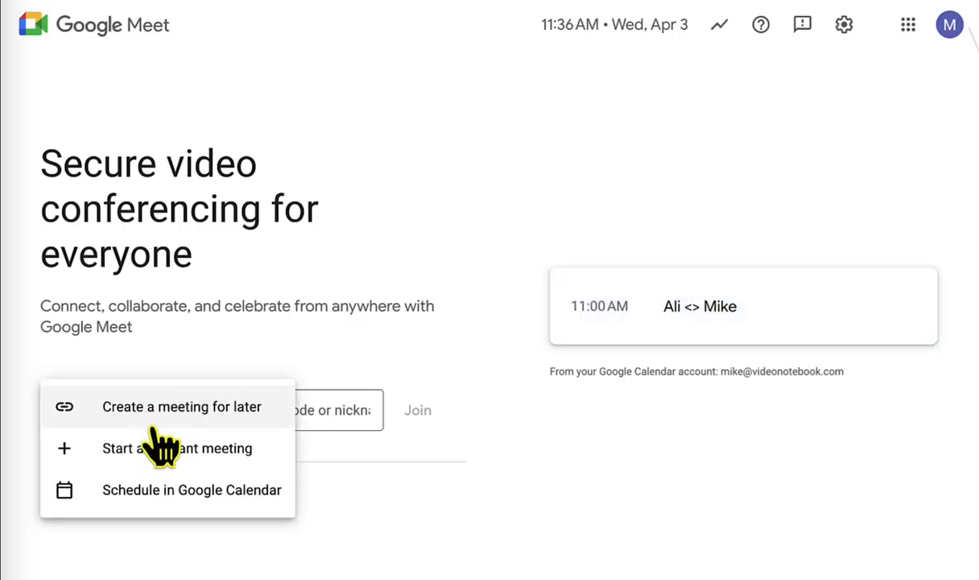
left_click(157, 447)
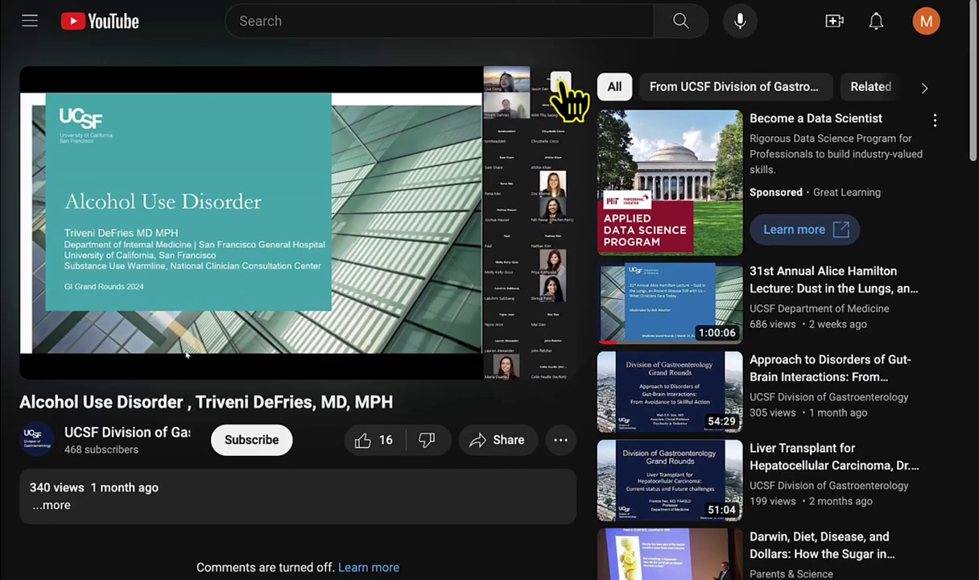
Open Video Notebook, generate AI content notes, delete the first card, and open the AI settings toggle.
left_click(561, 84)
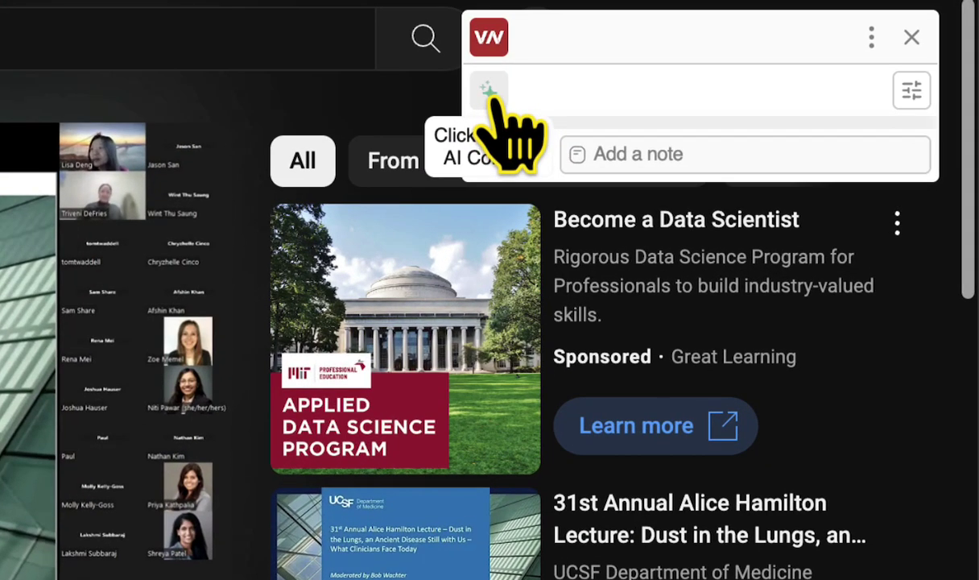
left_click(490, 93)
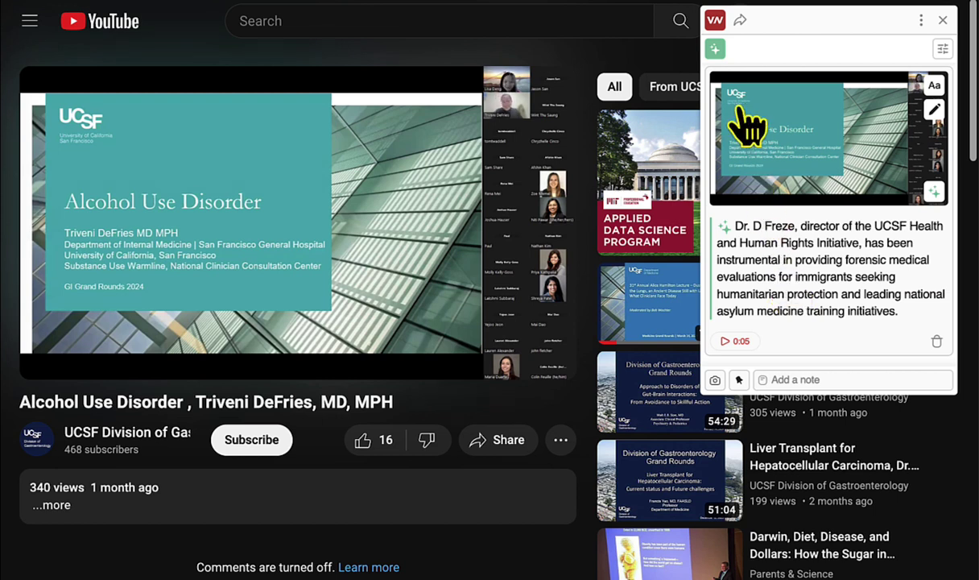
left_click(717, 52)
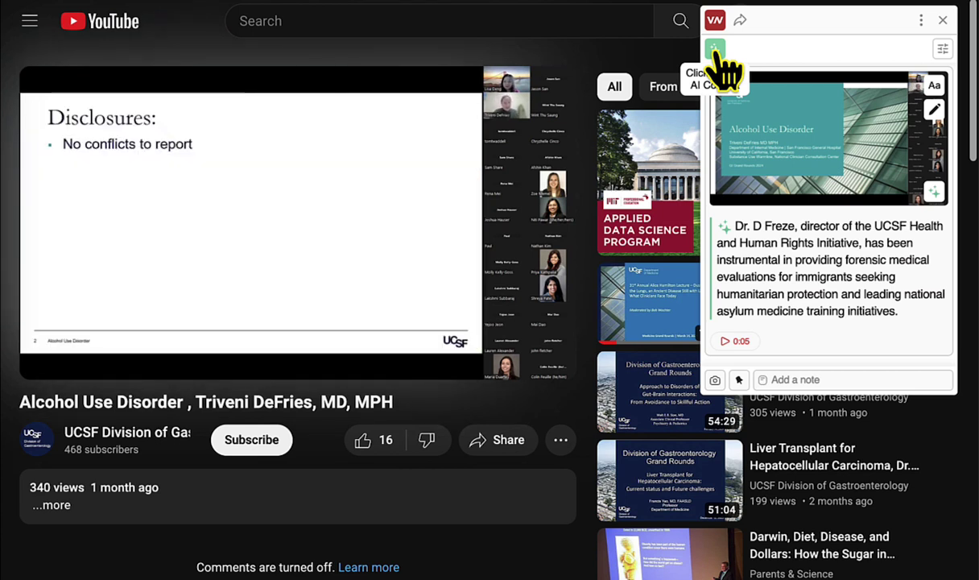
left_click(943, 50)
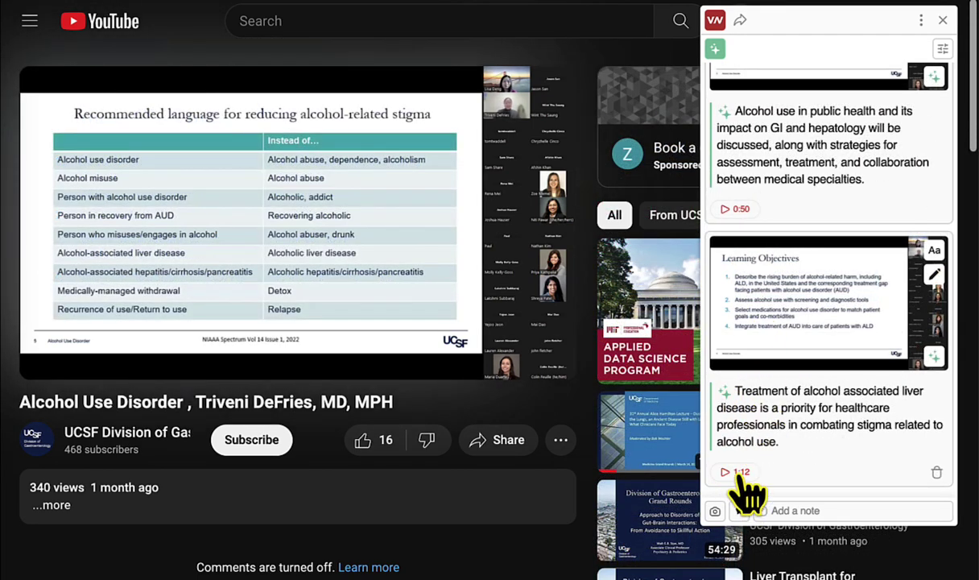
Jump to the 0:50 note, capture the 'How Alcohol Works' slide with Alt+S, and pause the video.
left_click(737, 211)
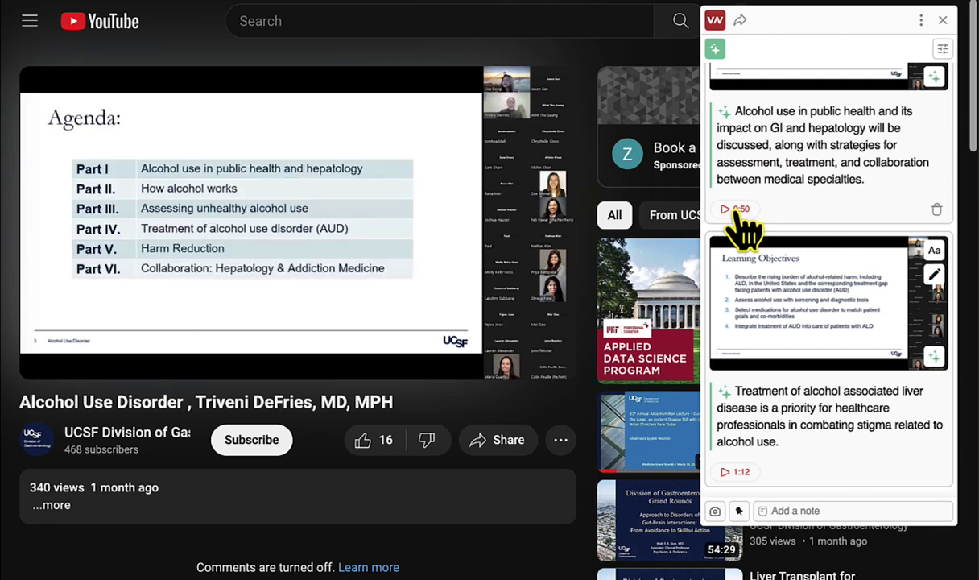
scroll(742, 229, "up", 4)
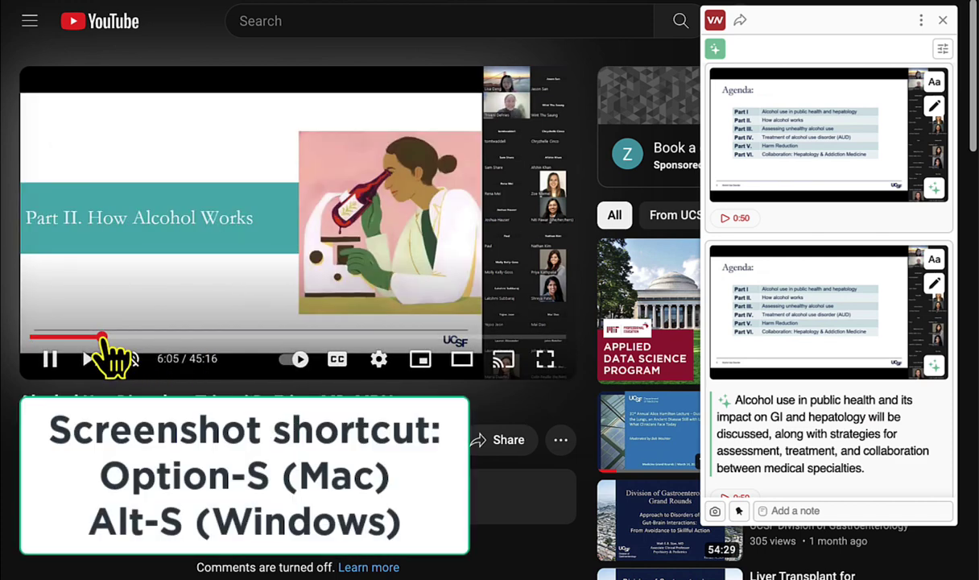
key("alt+s")
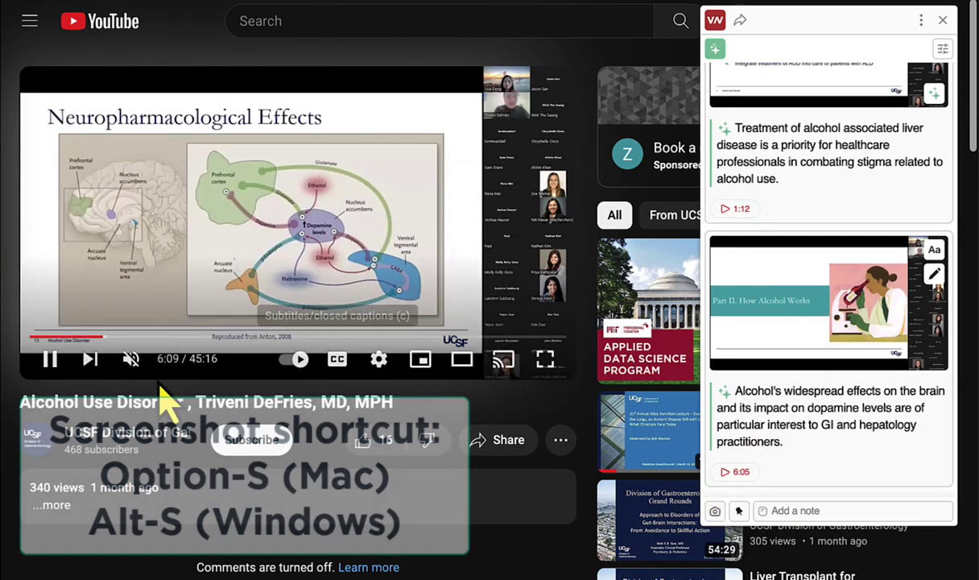
left_click(49, 358)
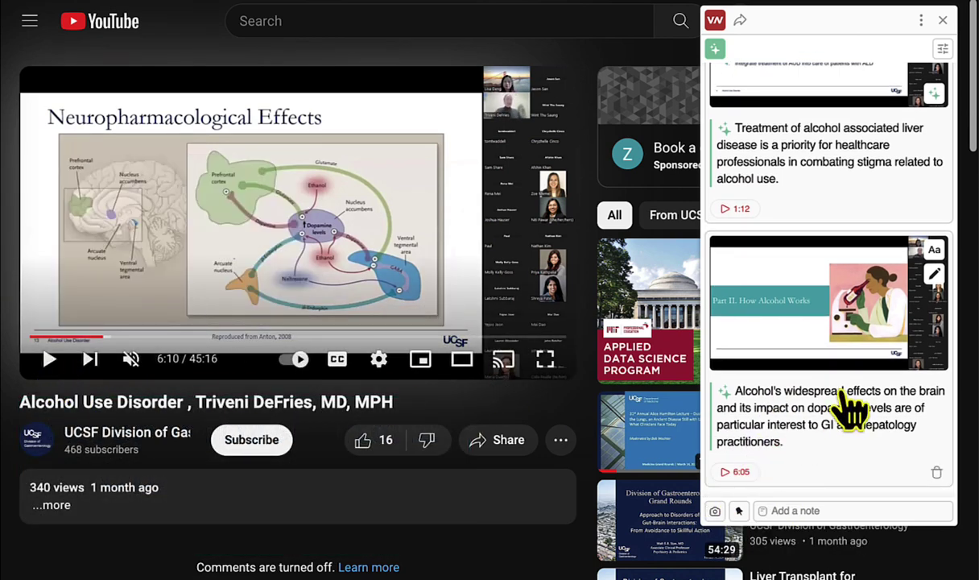
scroll(854, 258, "up", 2)
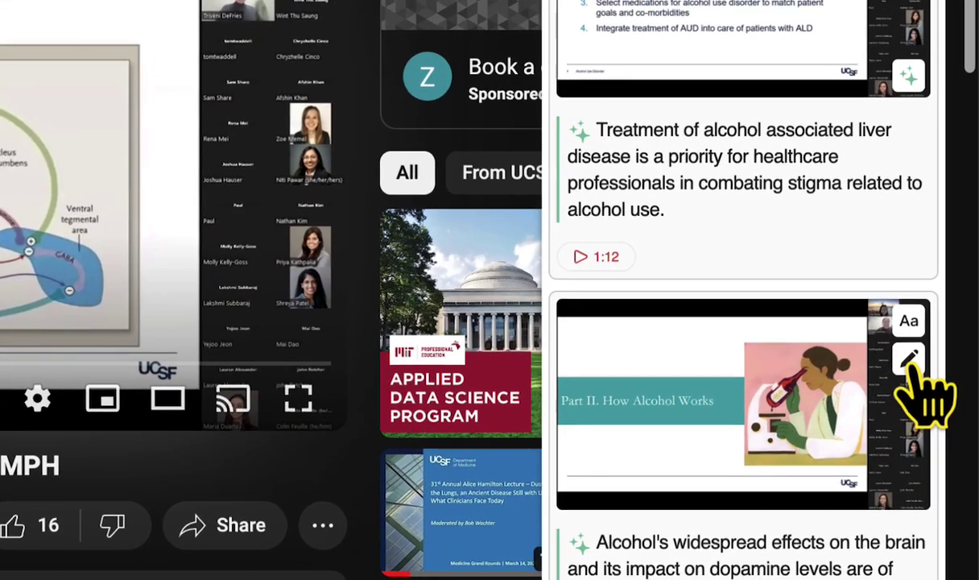
Add a red 'important !!!' speech-bubble callout above the slide title, resize it, and save the screenshot.
left_click(928, 348)
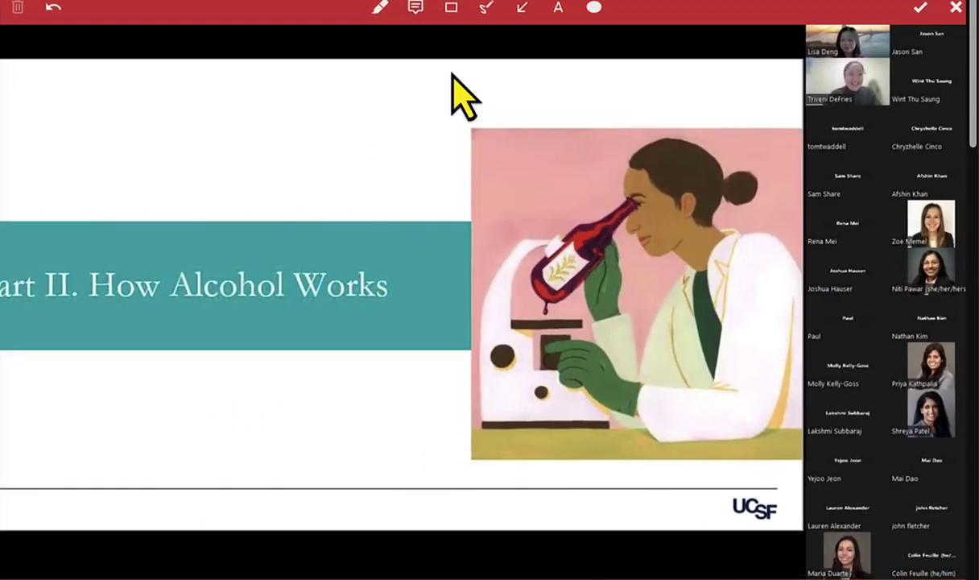
left_click(405, 4)
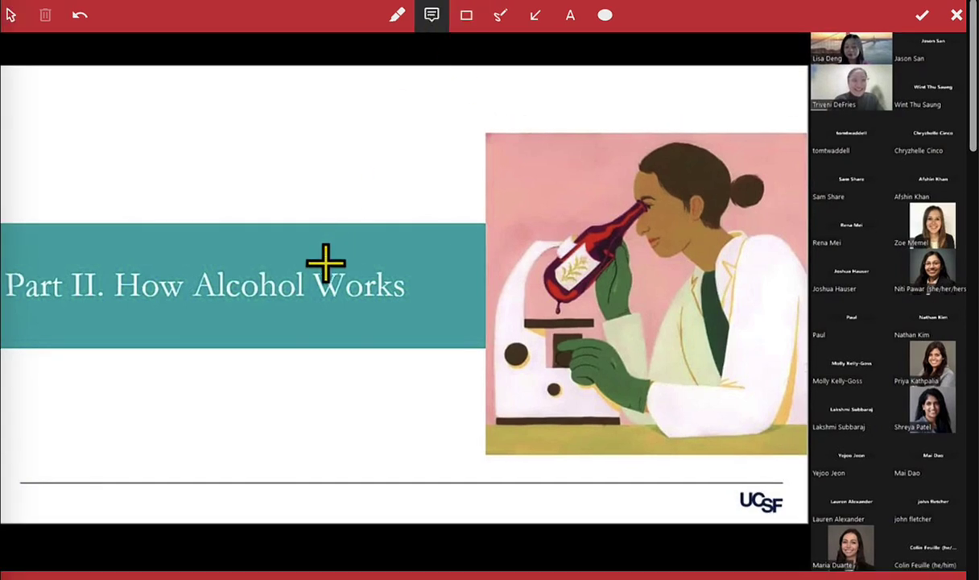
mouse_move(326, 262)
left_mouse_down()
mouse_move(472, 159)
mouse_move(591, 108)
left_mouse_up()
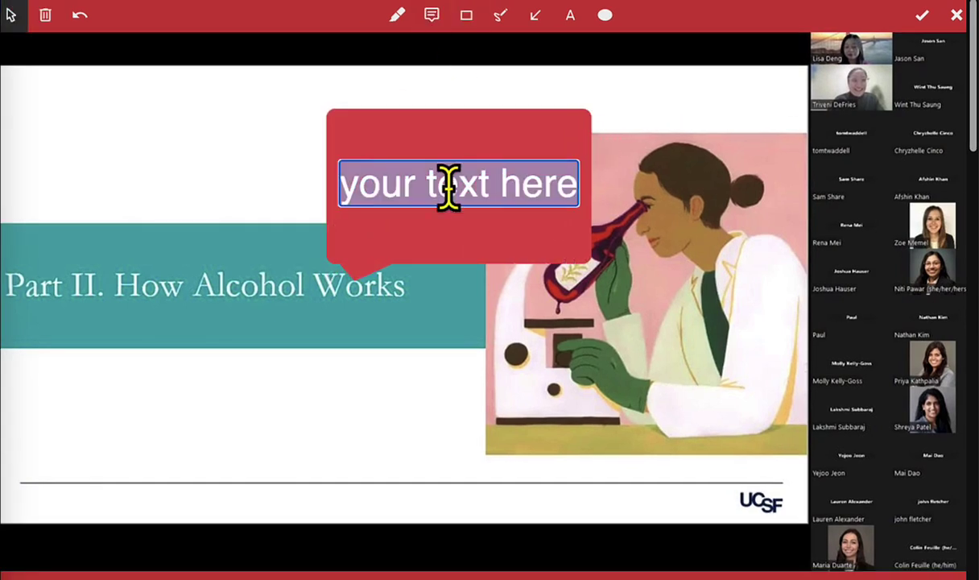
type("impoo")
type("tant")
key("Return")
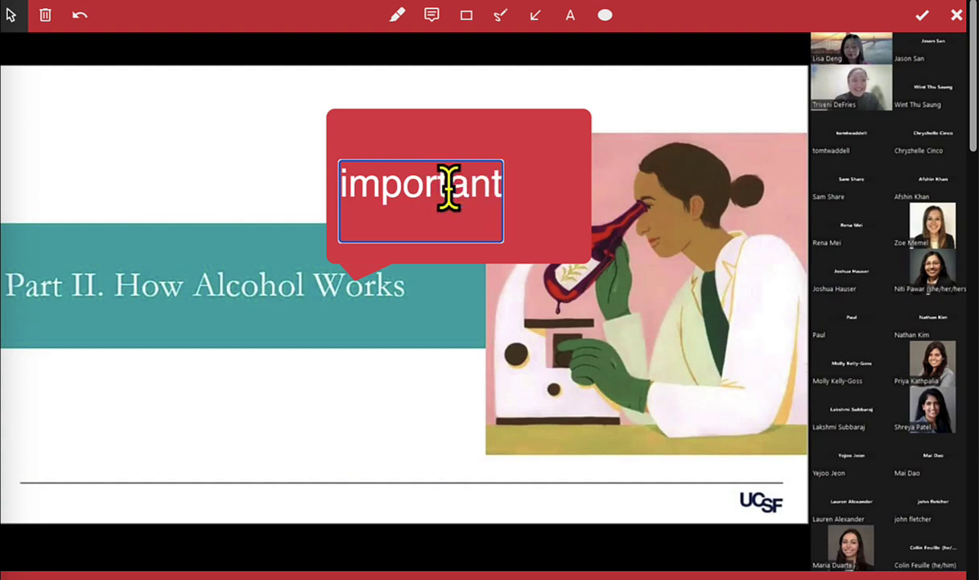
left_click(422, 157)
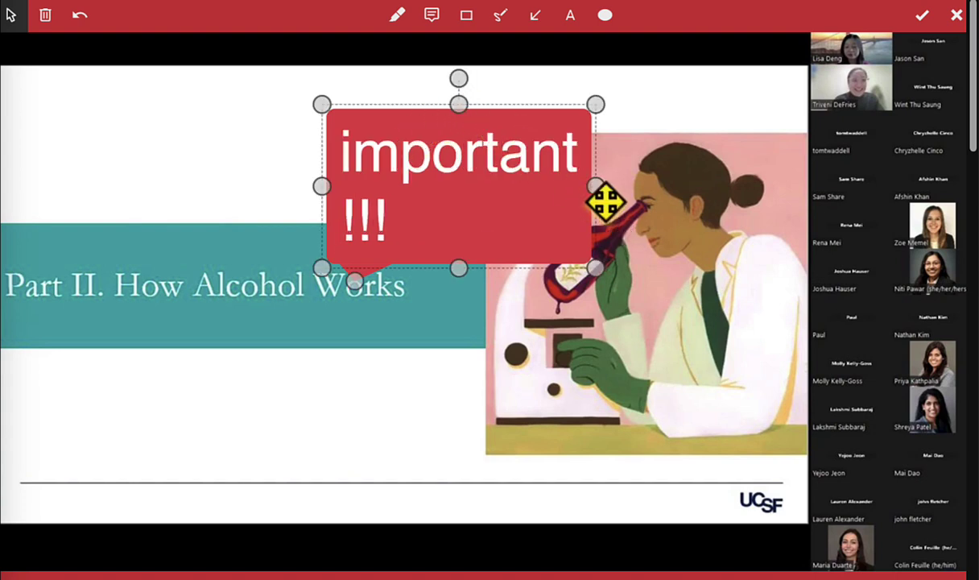
left_click_drag(595, 187, 714, 253)
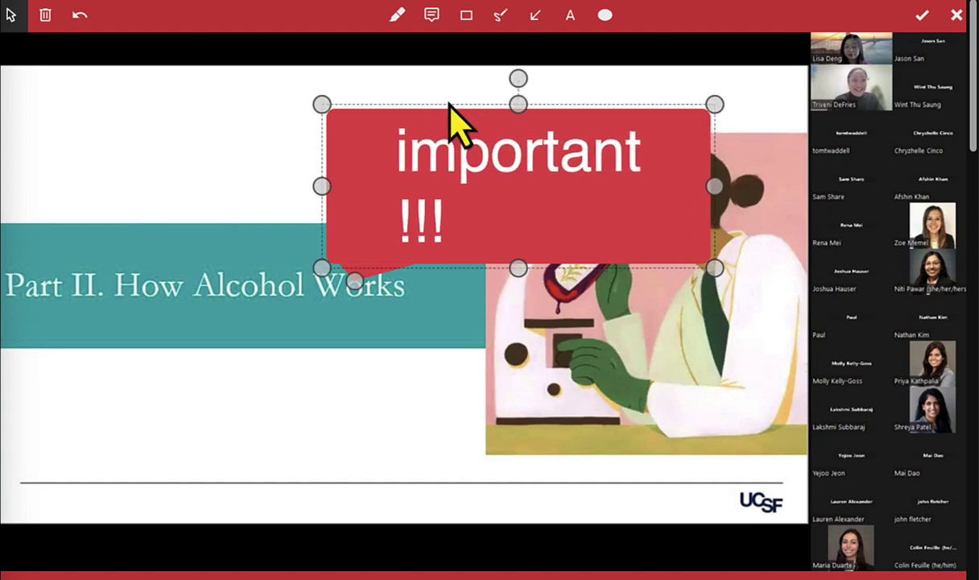
left_click_drag(518, 104, 519, 169)
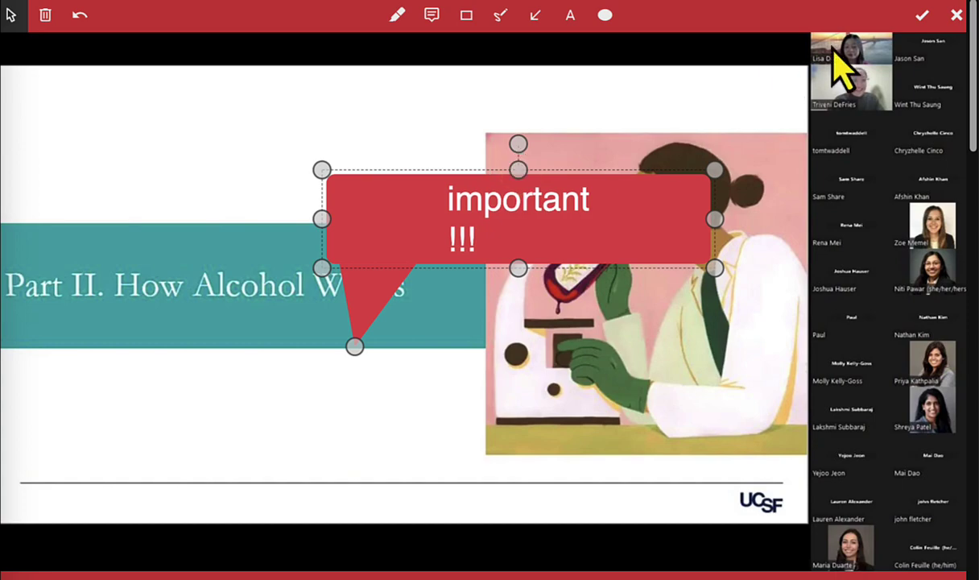
left_click(922, 15)
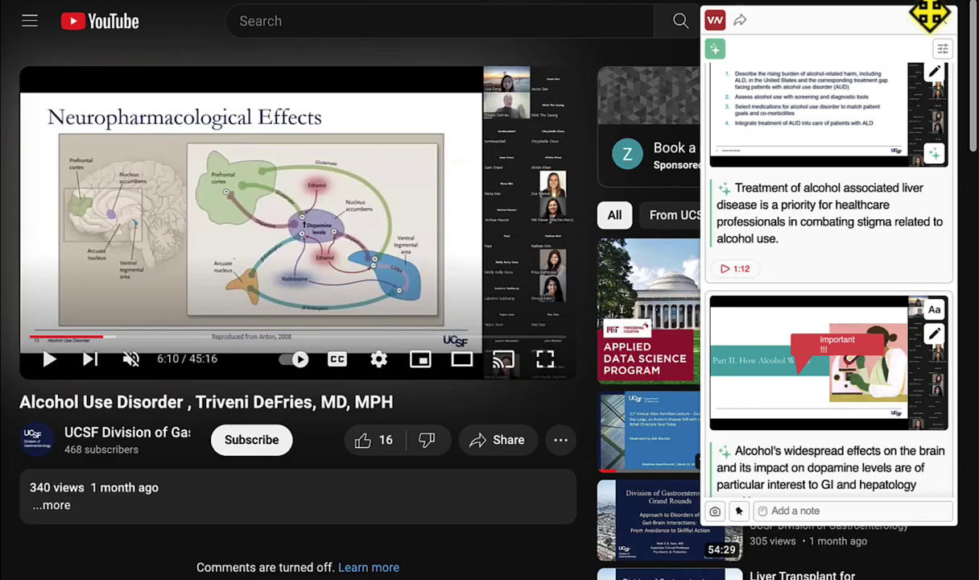
Add a text note reading 'note!!!' at 6:10 of the lecture.
left_click(794, 512)
type("note!!!")
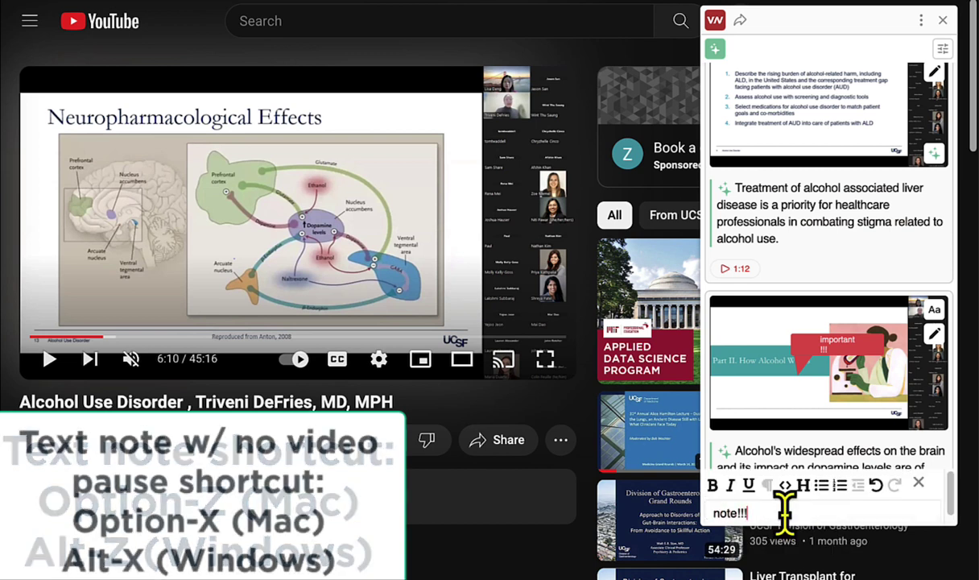
key("Return")
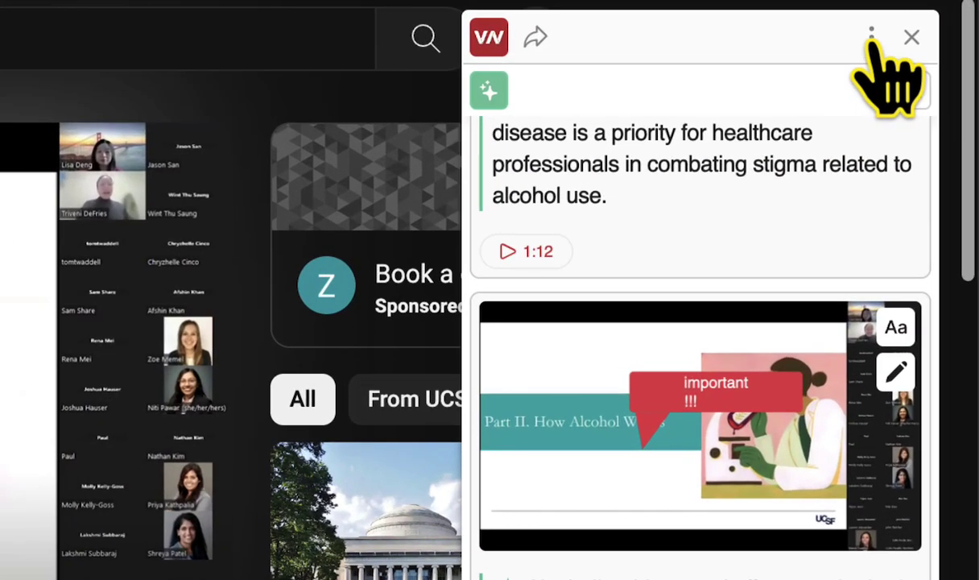
File the lecture's notes in the 'fun stuff' notebook instead of Unfiled.
left_click(871, 36)
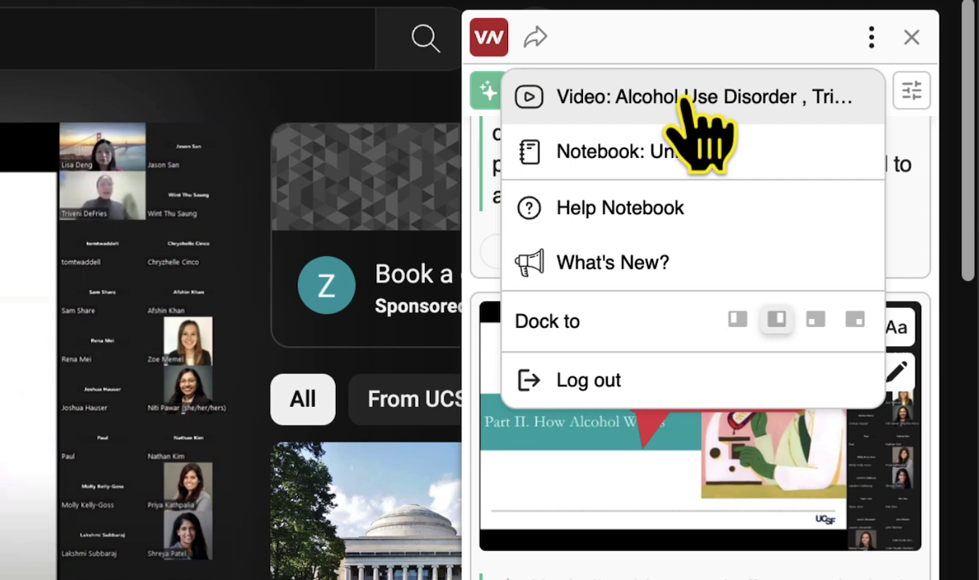
left_click(673, 153)
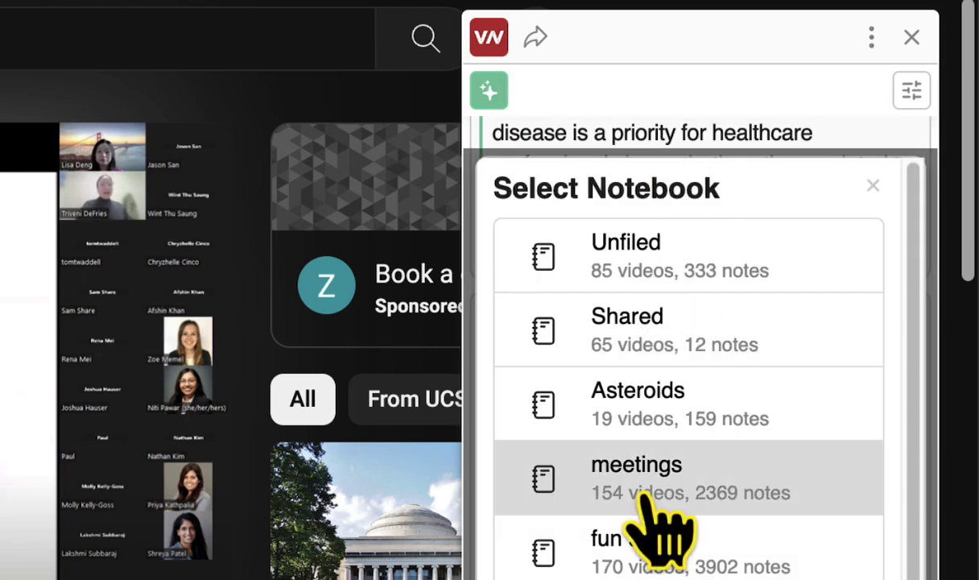
left_click(659, 559)
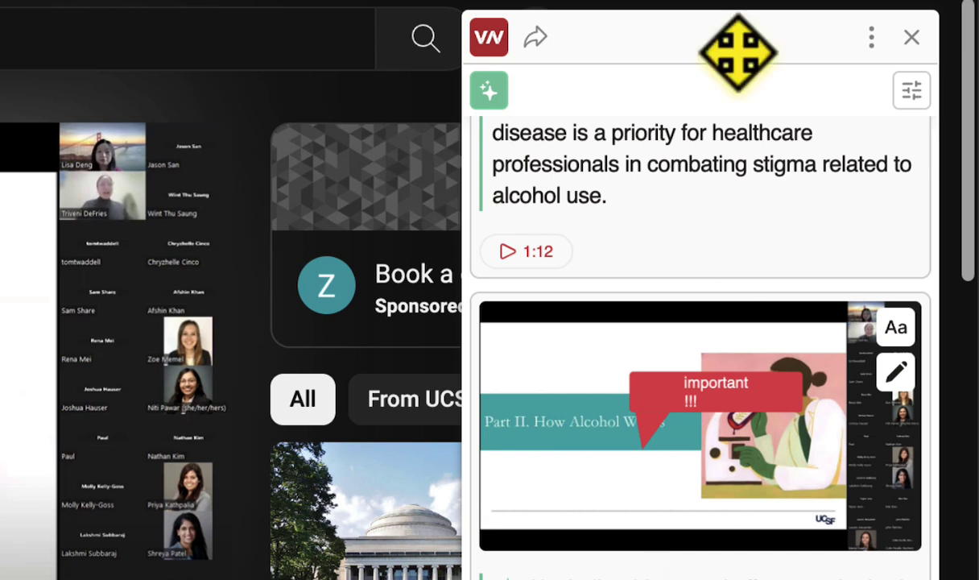
Dock the notes panel to the bottom-right of the page.
left_click(873, 41)
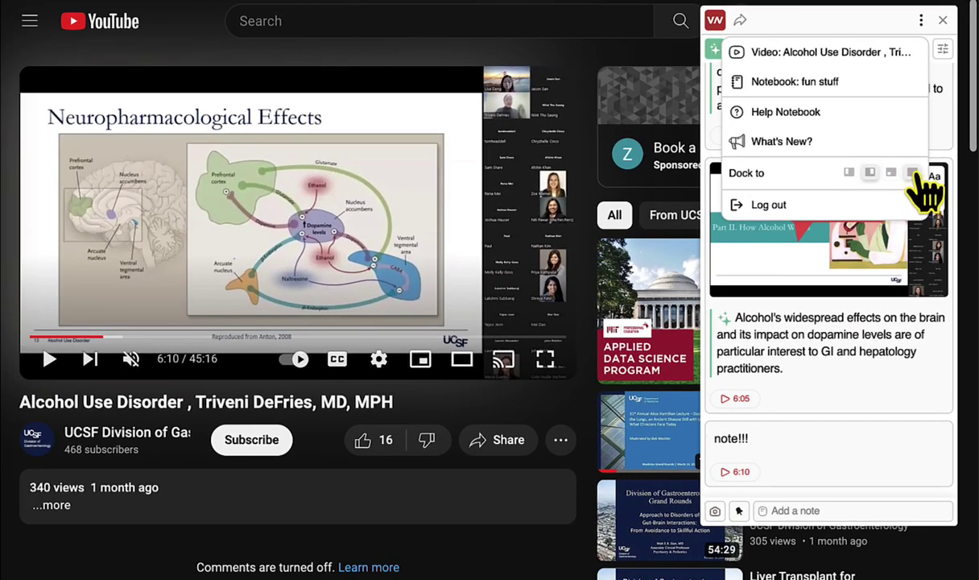
left_click(912, 174)
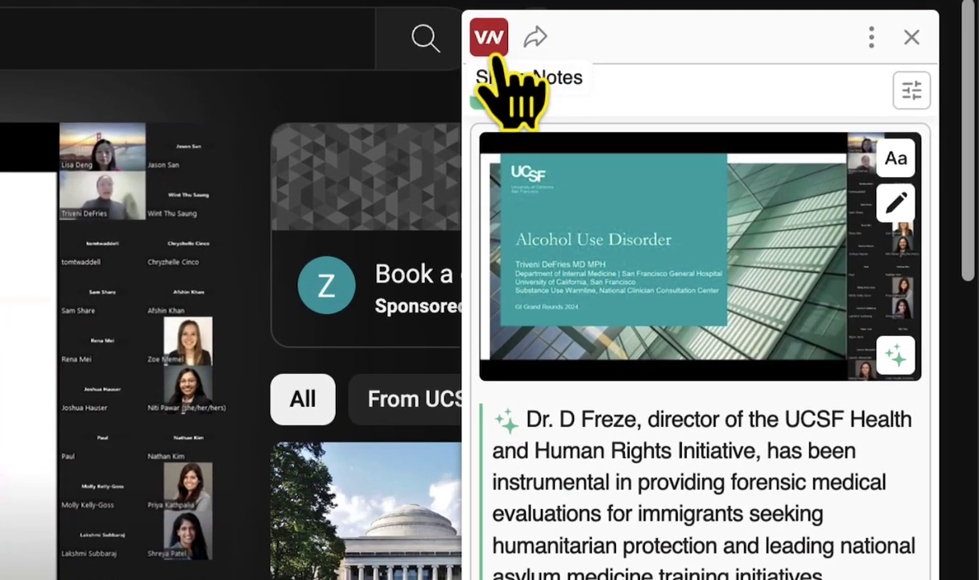
mouse_move(562, 55)
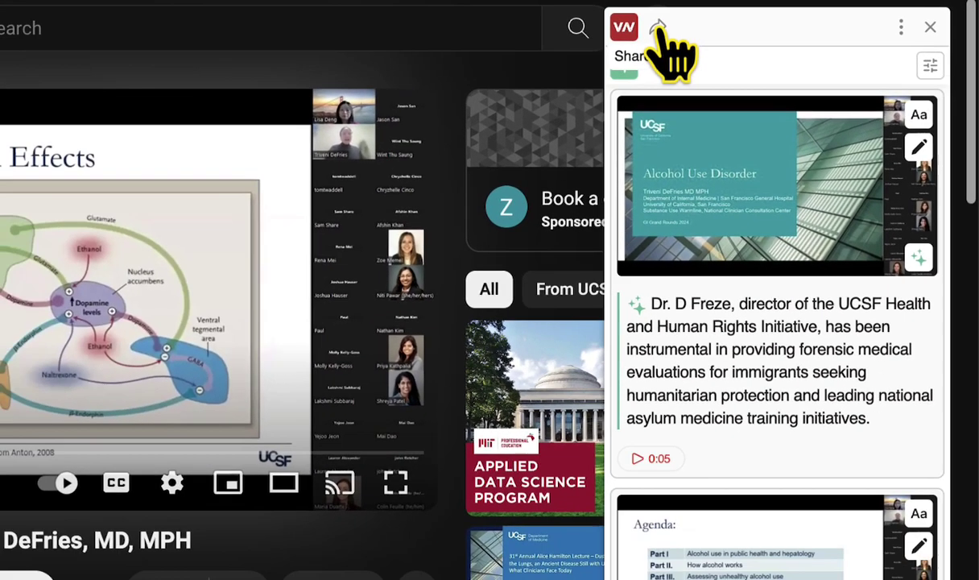
left_click(585, 34)
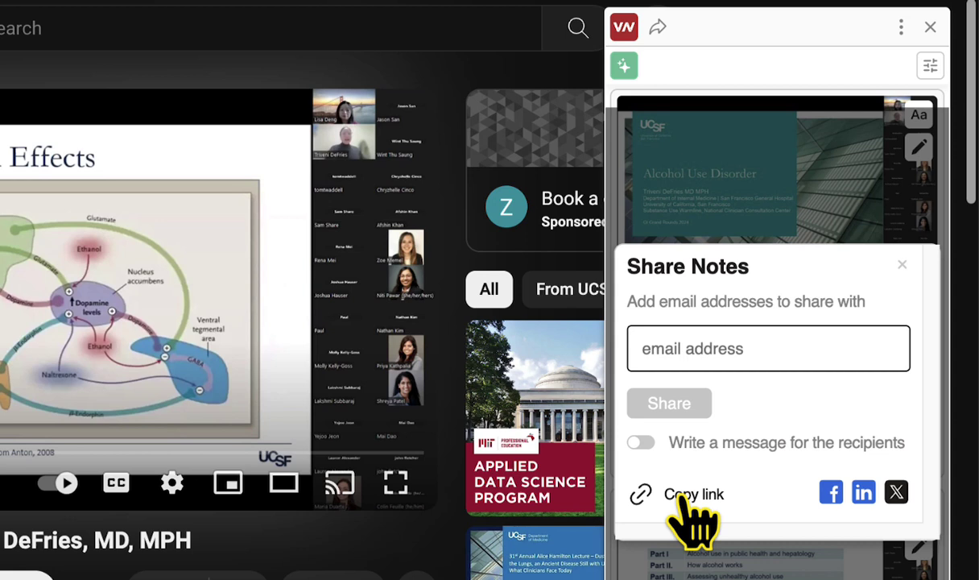
left_click(903, 266)
mouse_move(641, 40)
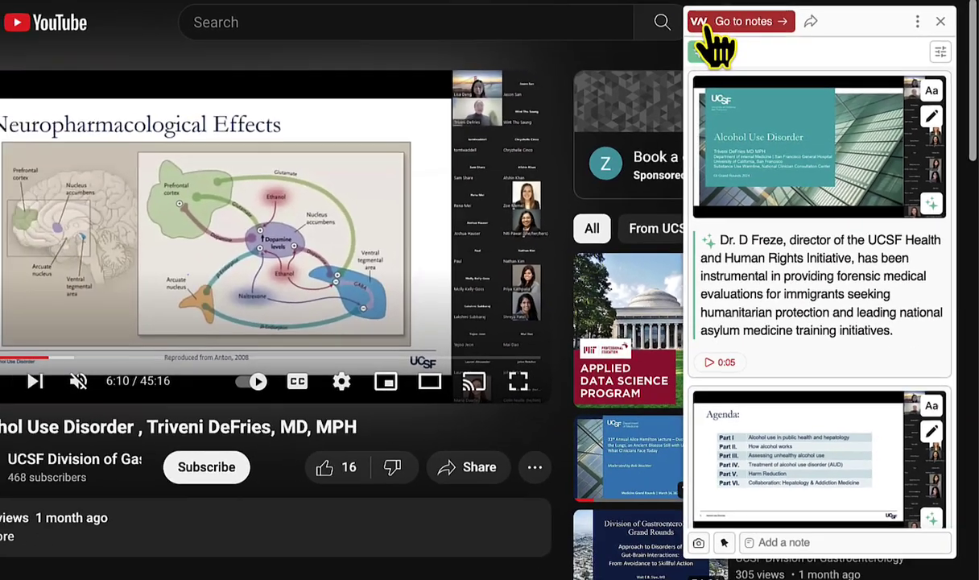
Open the lecture's full notes page listing its 6 notes.
left_click(644, 32)
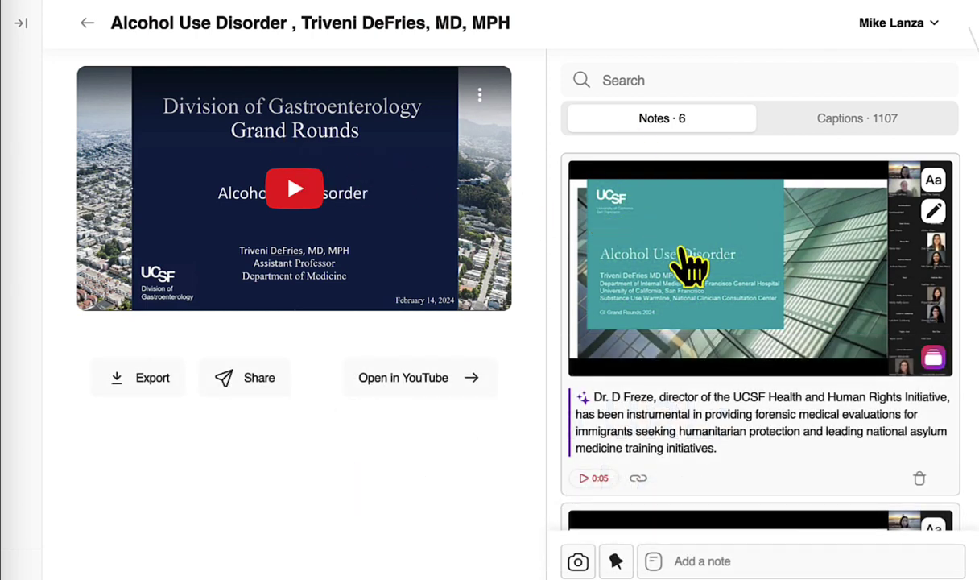
scroll(691, 262, "down", 5)
scroll(691, 254, "up", 2)
scroll(691, 253, "up", 2)
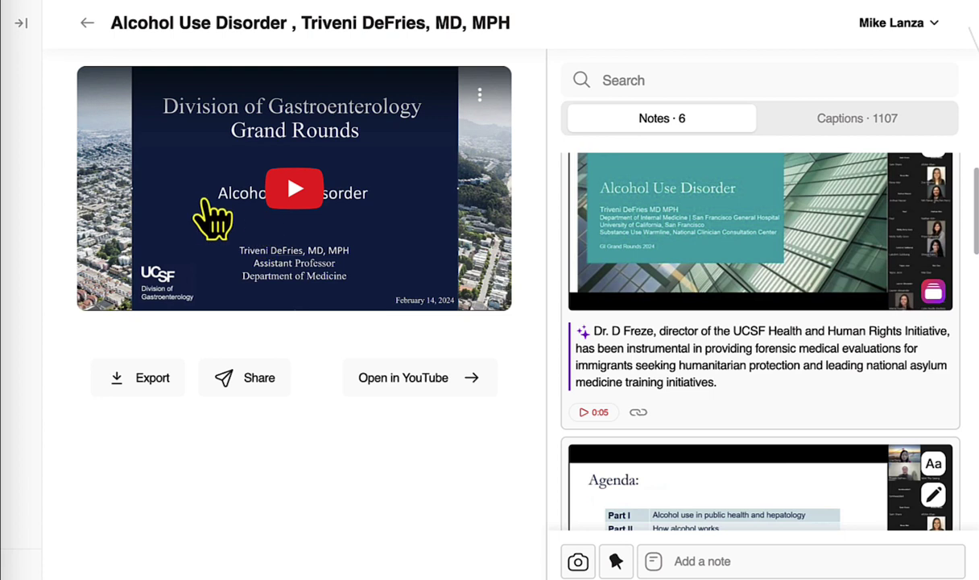
Play the video from the 0:05 note, pause at 0:07, then open and cancel the Export dialog.
left_click(589, 410)
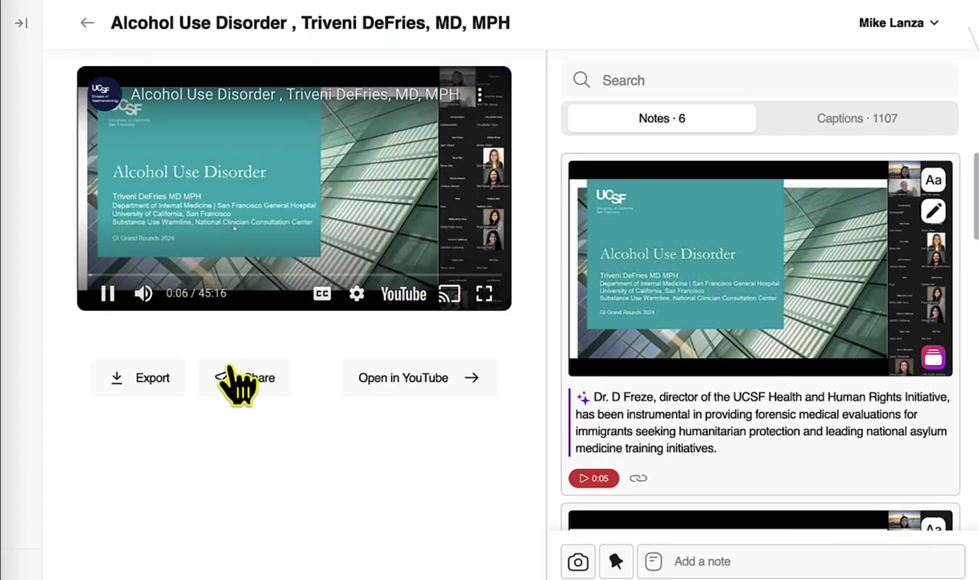
left_click(110, 294)
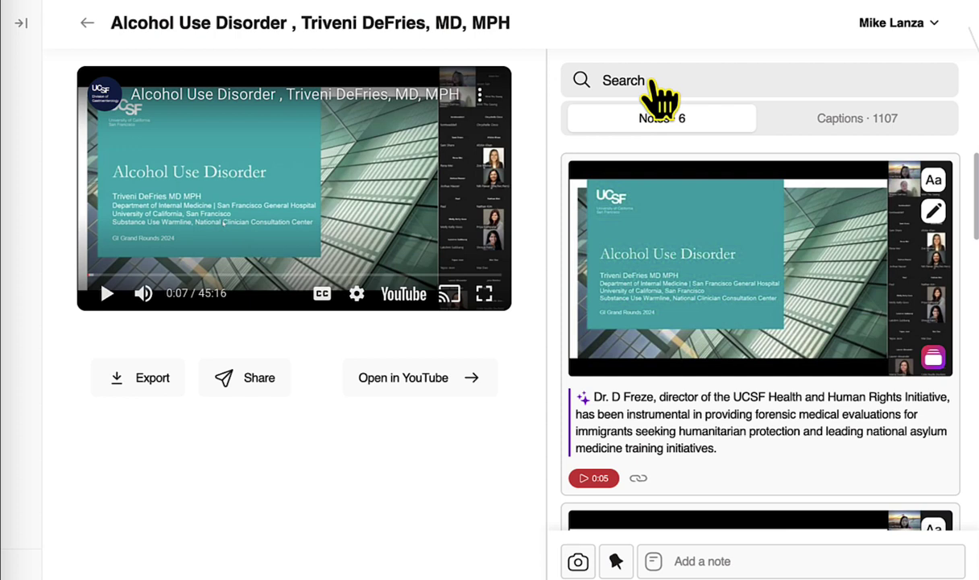
left_click(148, 385)
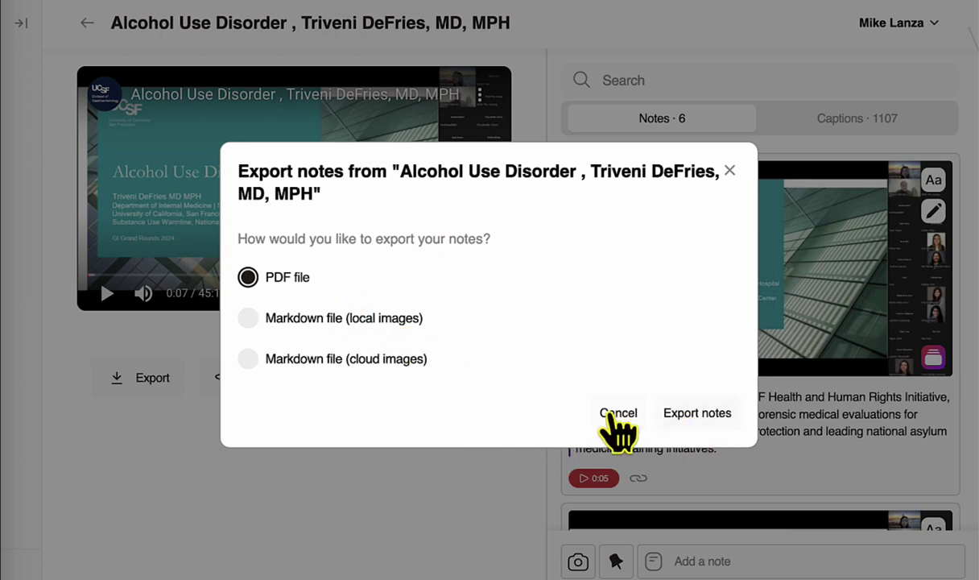
left_click(617, 413)
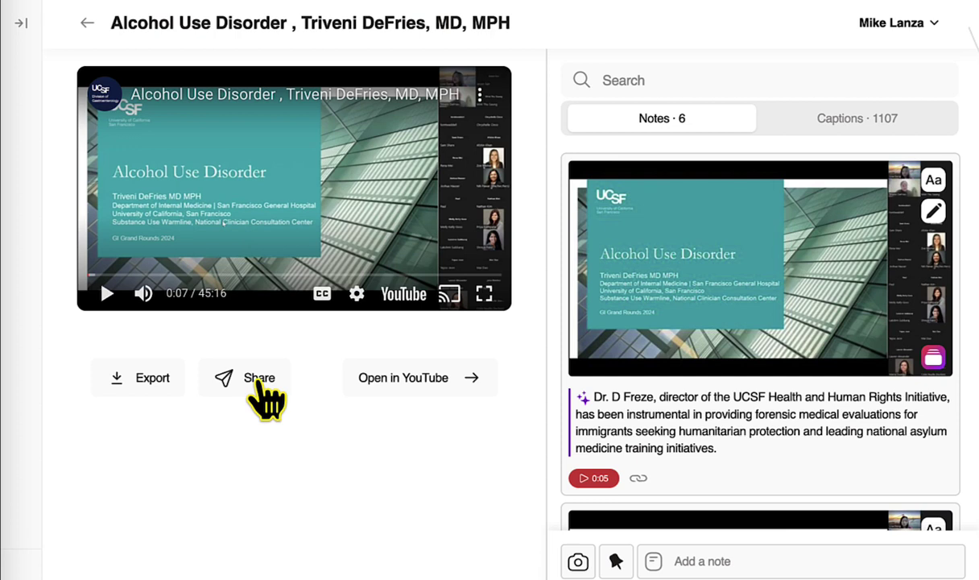
Expand the sidebar, open the Lifestyle and Atrial Fibrillation video, then the 'fun stuff' notebook overview.
left_click(21, 24)
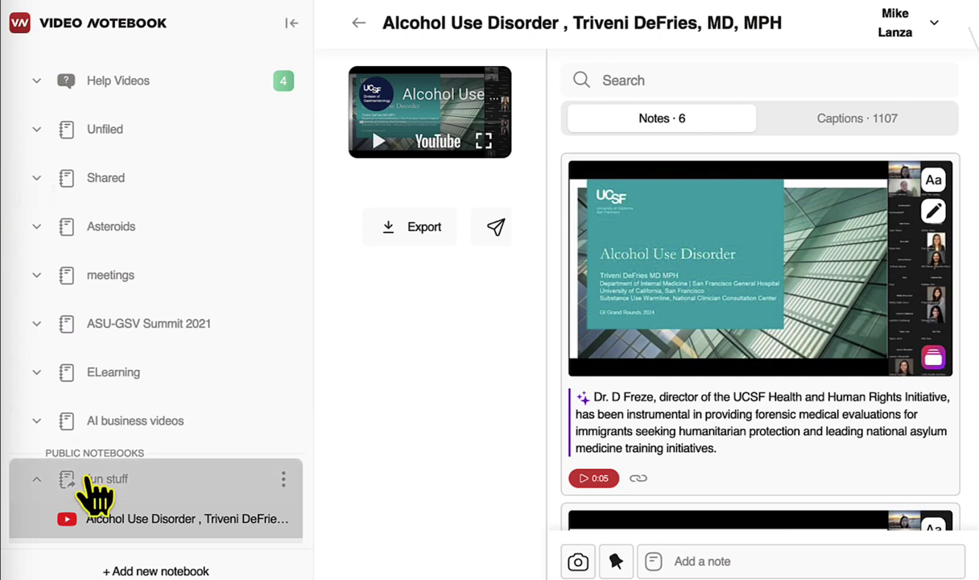
scroll(114, 514, "down", 4)
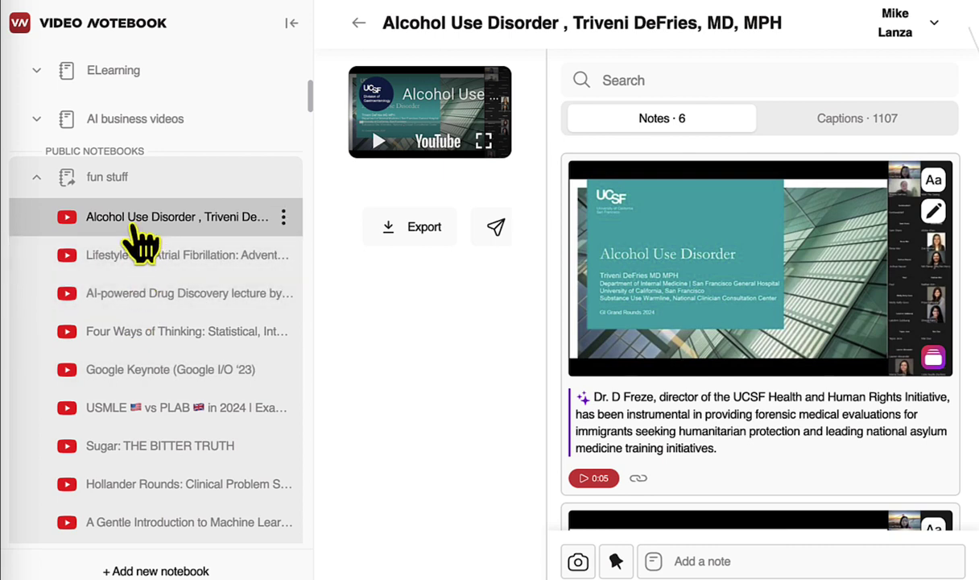
left_click(121, 258)
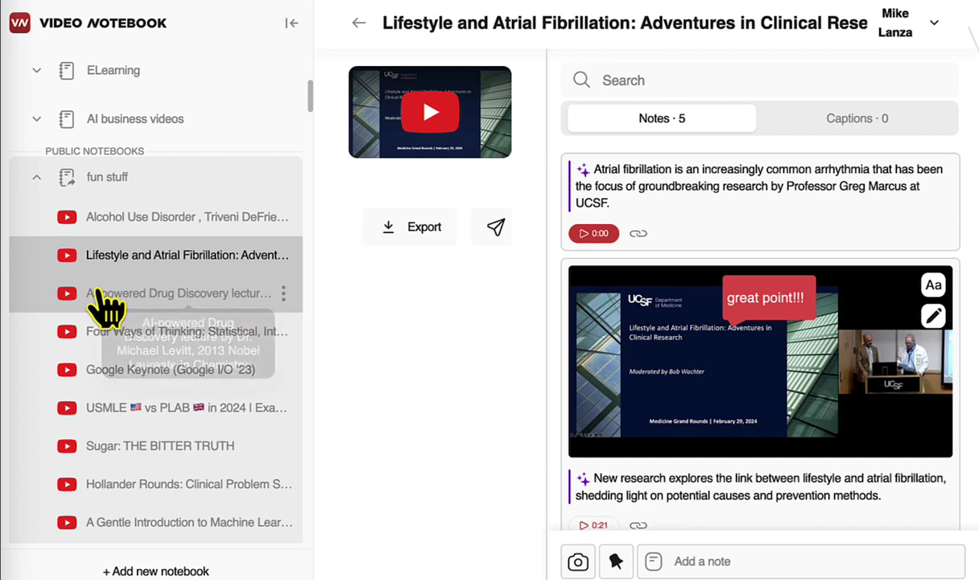
left_click(98, 182)
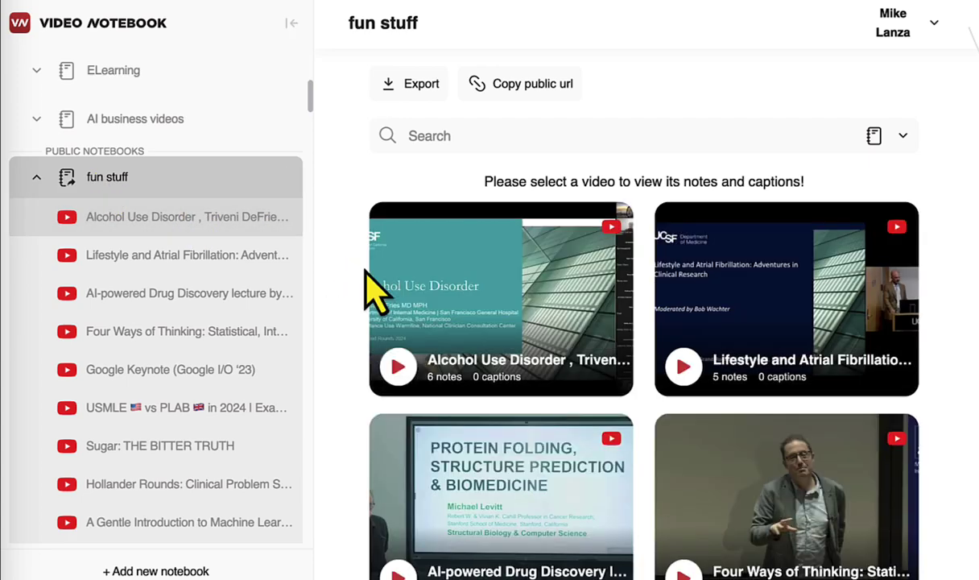
scroll(481, 343, "down", 8)
scroll(483, 342, "up", 8)
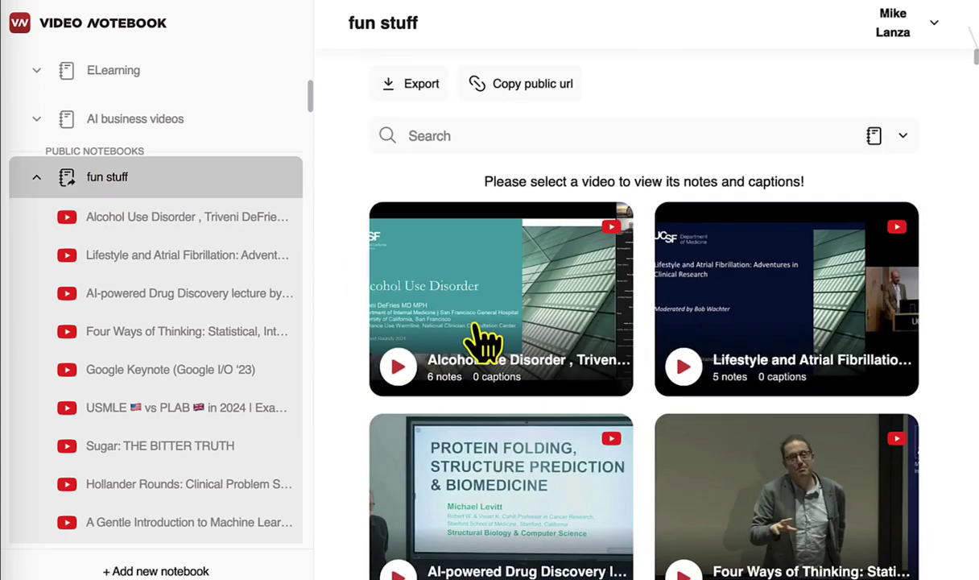